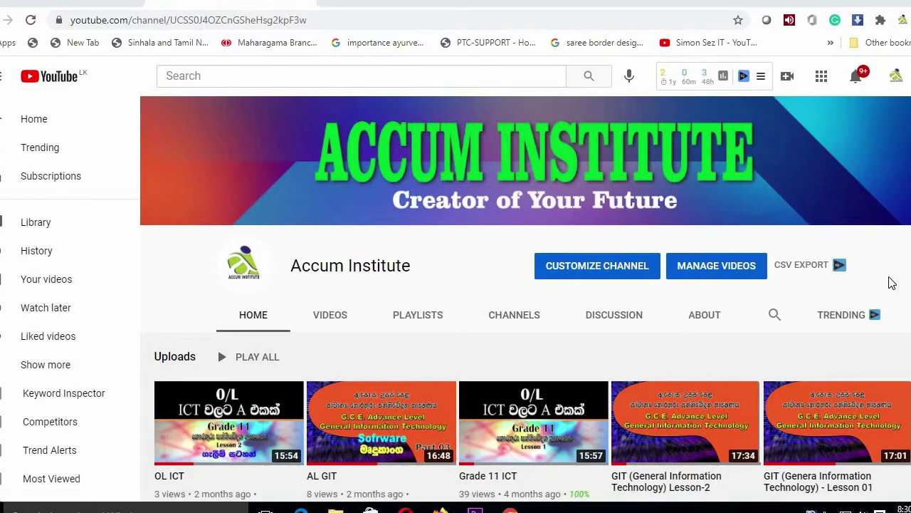
Scroll down the Accum Institute channel home page to see its uploads.
scroll(888, 284, down, 3)
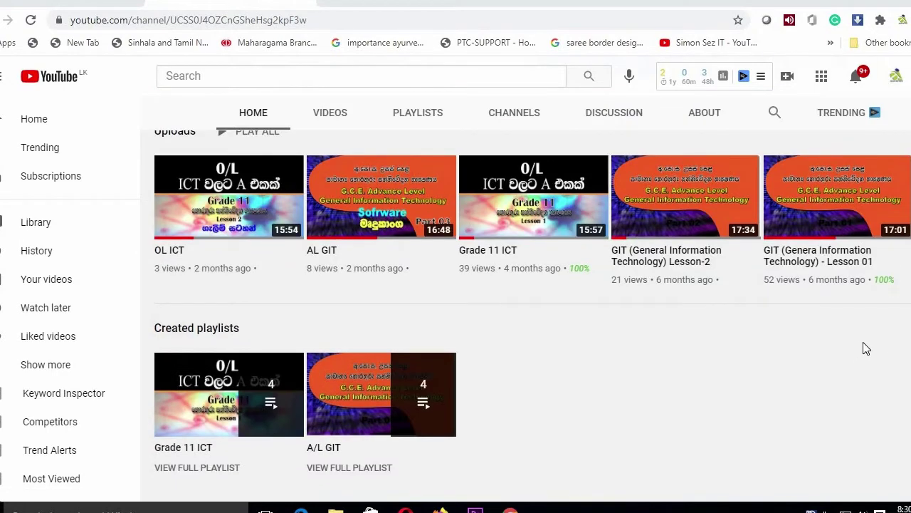
scroll(865, 348, up, 3)
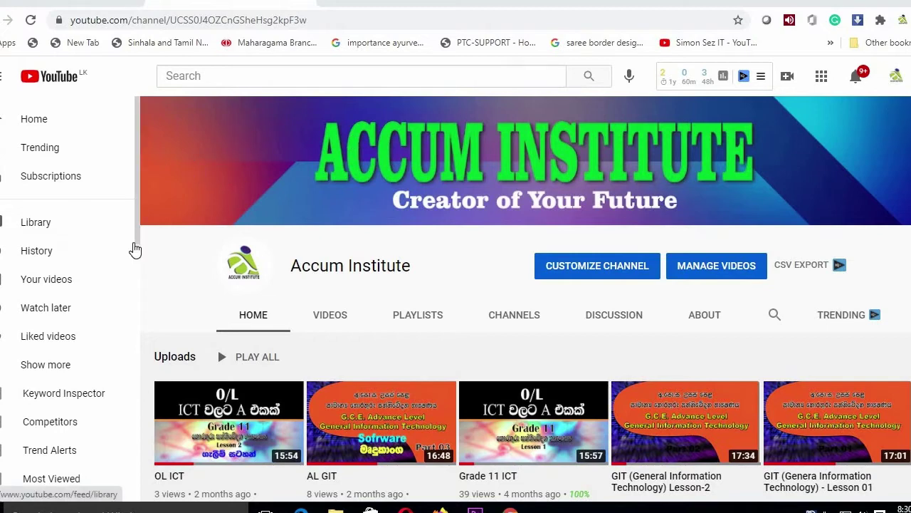
scroll(189, 381, down, 2)
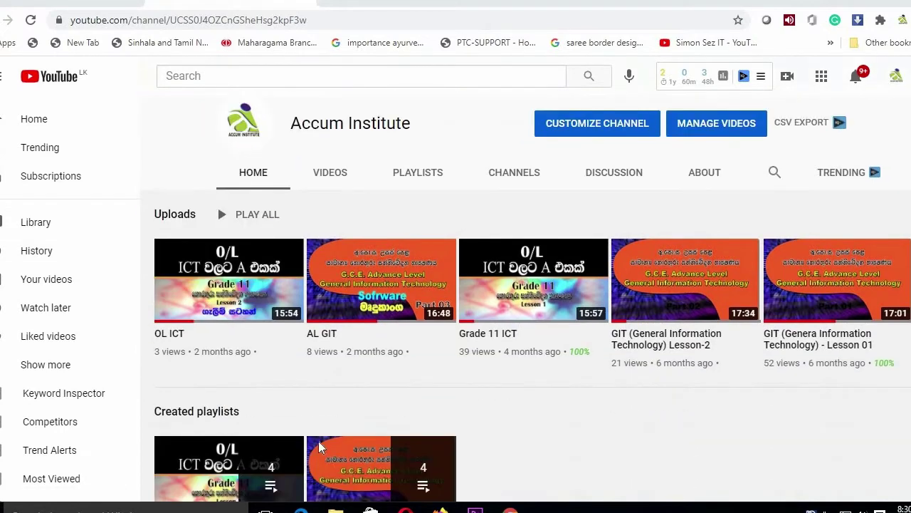
scroll(612, 409, down, 1)
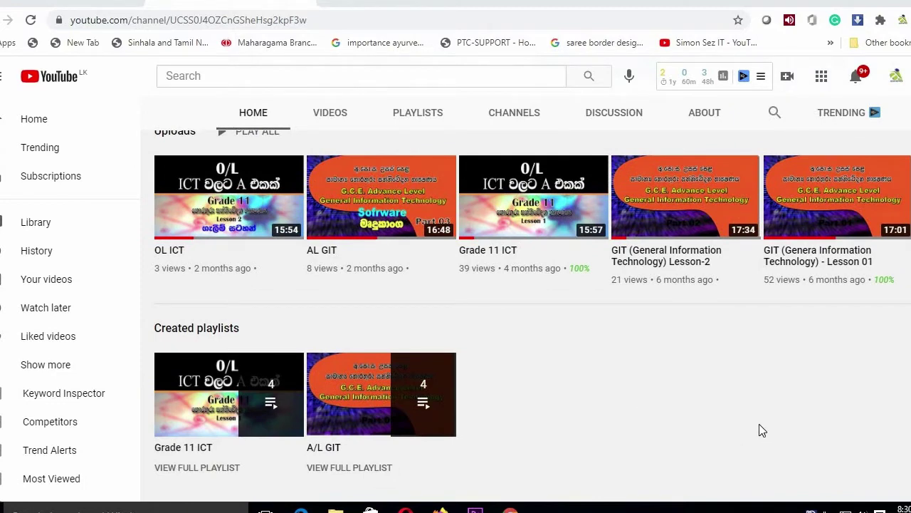
scroll(763, 425, up, 1)
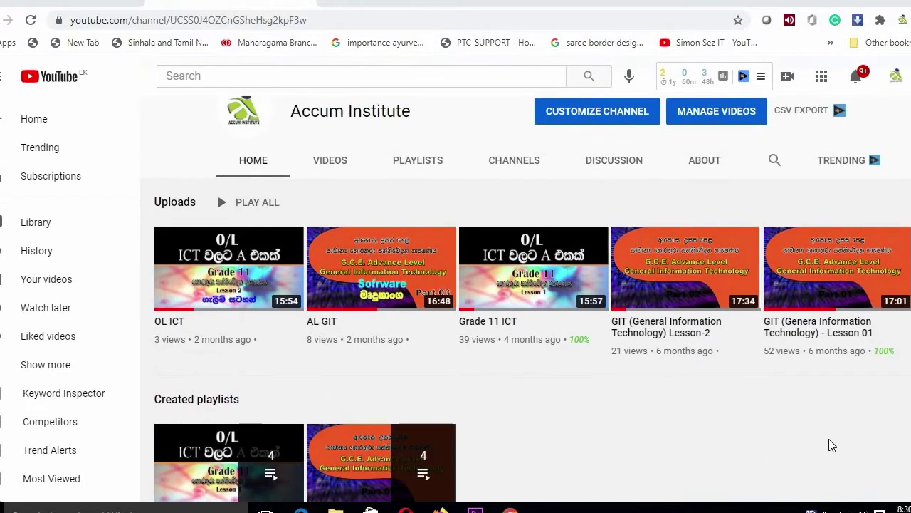
scroll(736, 419, up, 2)
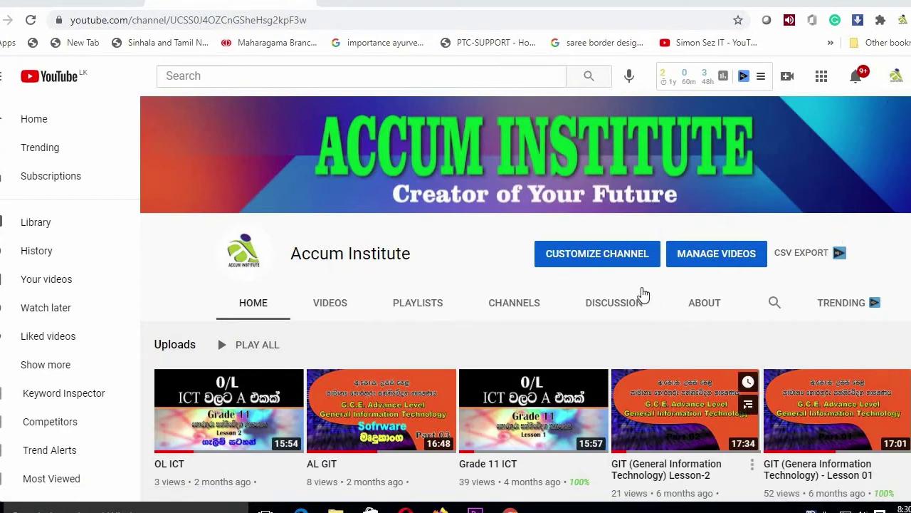
scroll(459, 257, down, 3)
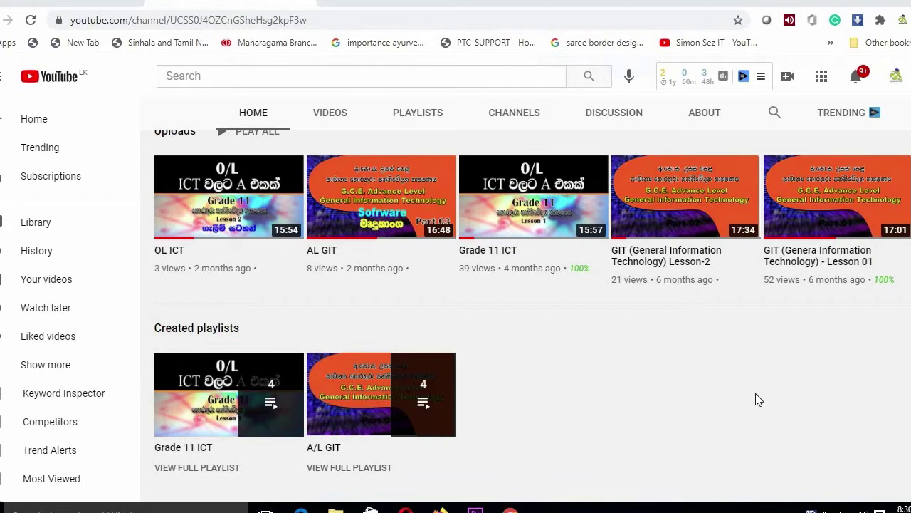
scroll(757, 399, up, 3)
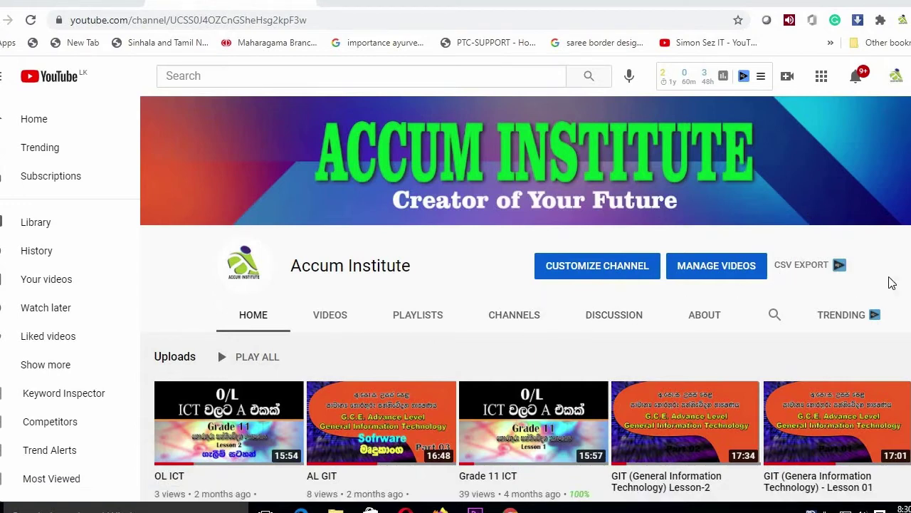
scroll(888, 283, down, 3)
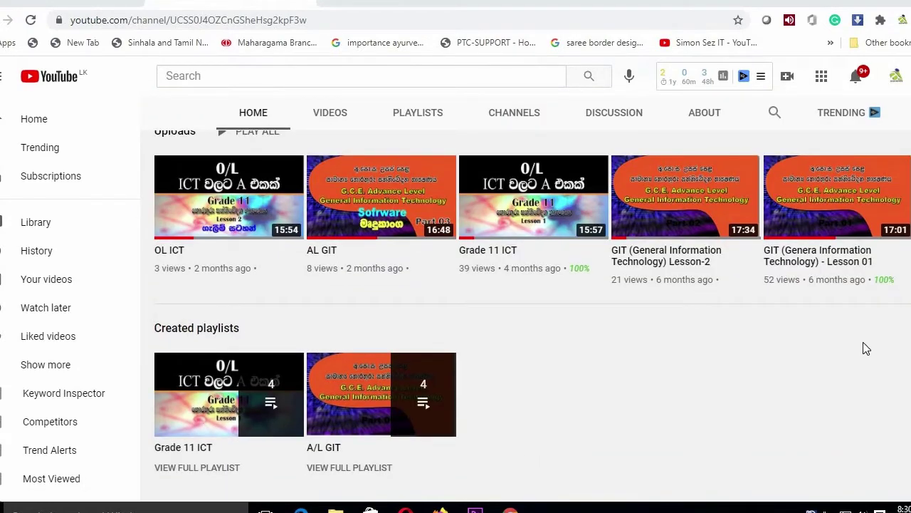
scroll(866, 348, up, 3)
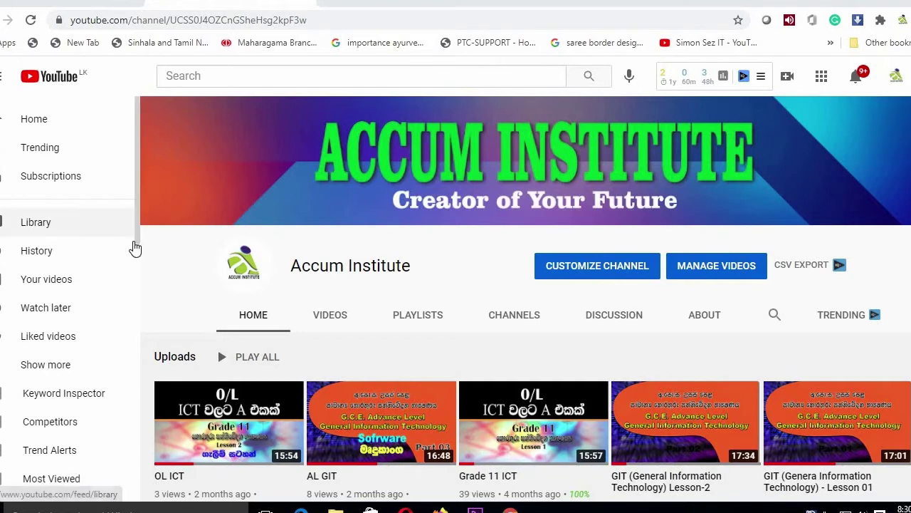
scroll(179, 249, down, 2)
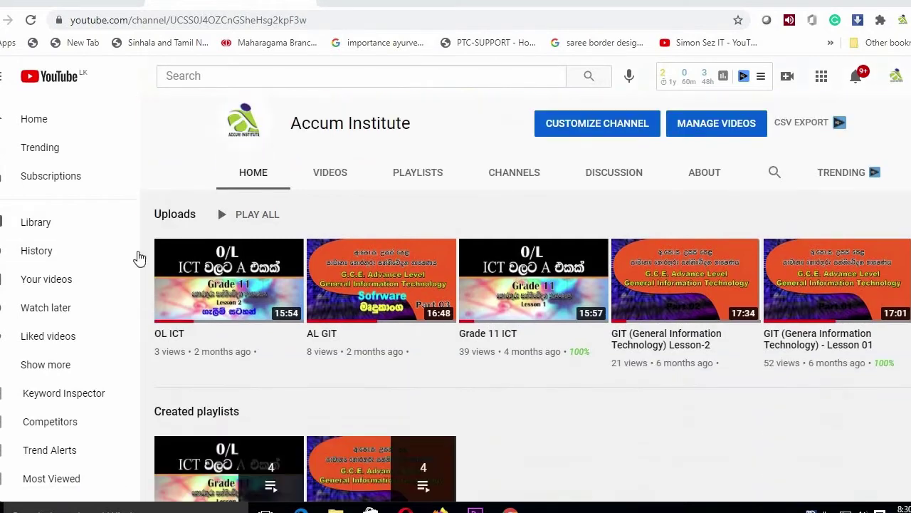
scroll(599, 400, down, 1)
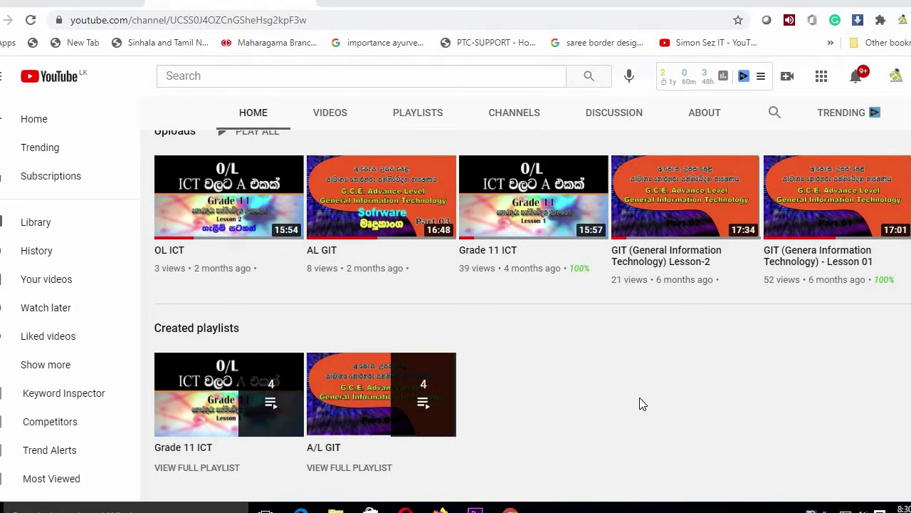
scroll(761, 426, up, 1)
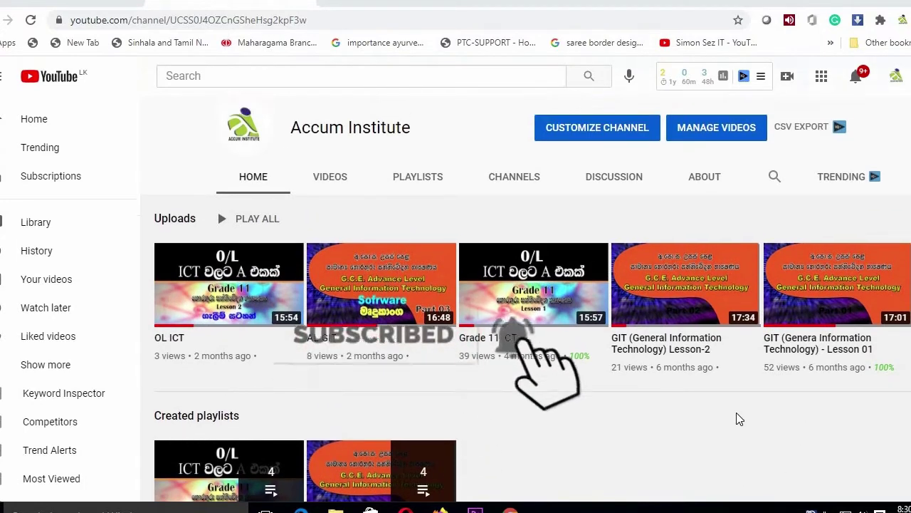
scroll(736, 412, up, 2)
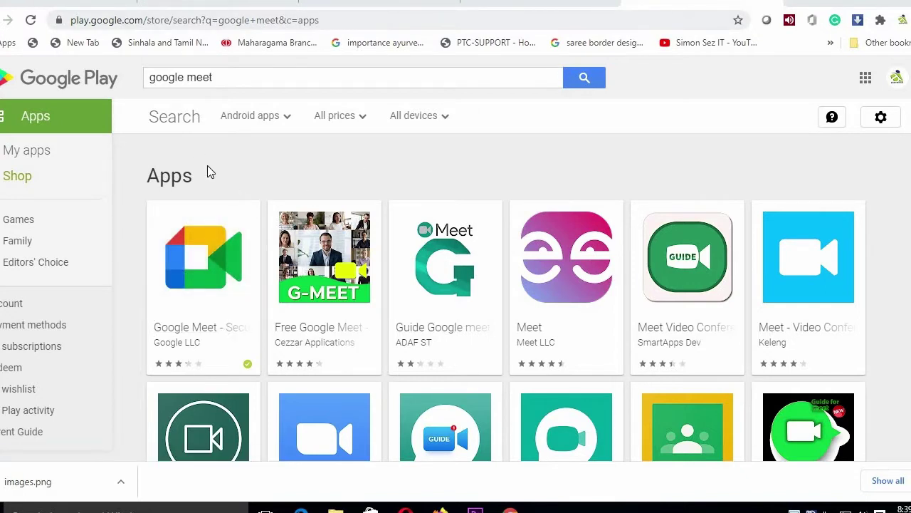
Outline the Google Meet by Google LLC tile in the search results with the annotation pen.
mouse_move(153, 206)
mouse_down()
mouse_move(157, 261)
mouse_move(146, 310)
mouse_up()
mouse_move(214, 316)
mouse_down()
mouse_move(261, 311)
mouse_move(268, 217)
mouse_move(253, 207)
mouse_move(141, 203)
mouse_up()
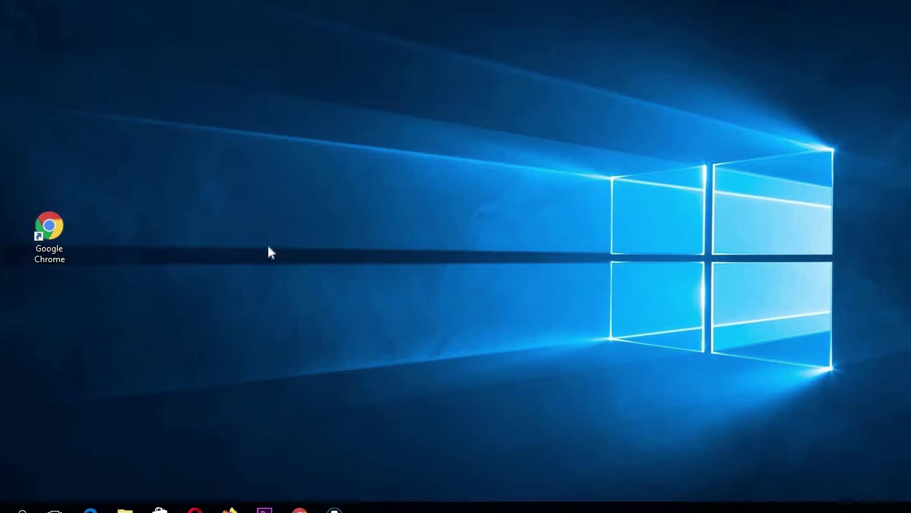
Launch Google Chrome from its desktop icon and nudge the window slightly left.
double_click(61, 231)
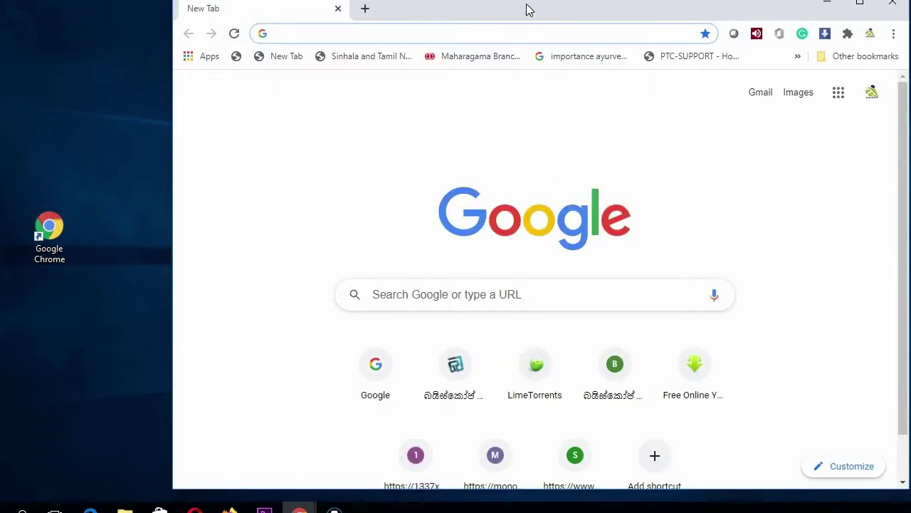
drag(514, 10, 496, 12)
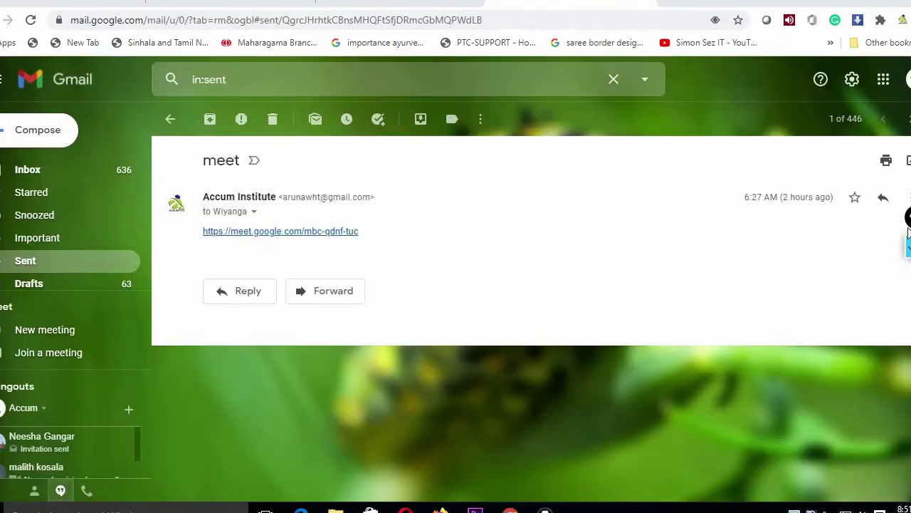
Draw several pen underlines beneath the meeting link in the sent 'meet' email, undoing the last.
click(909, 246)
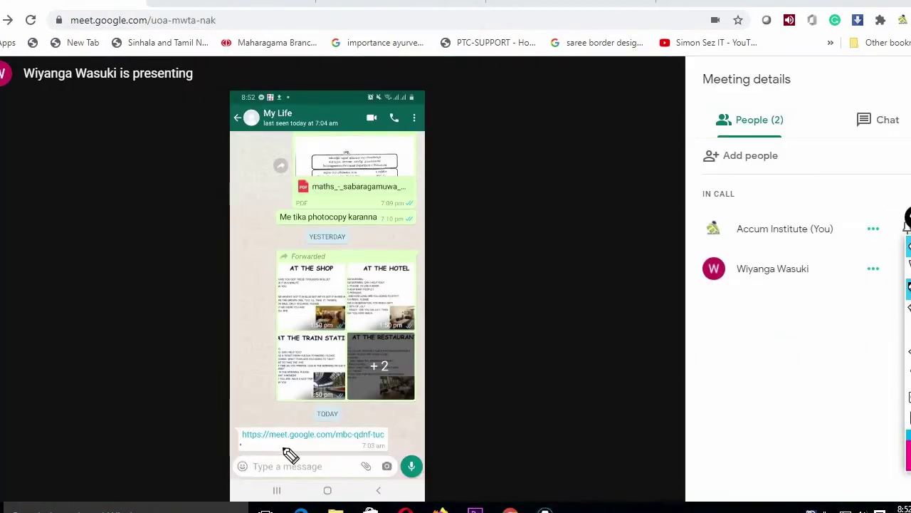
mouse_move(241, 444)
mouse_down()
mouse_move(390, 449)
mouse_move(401, 424)
mouse_move(238, 433)
mouse_up()
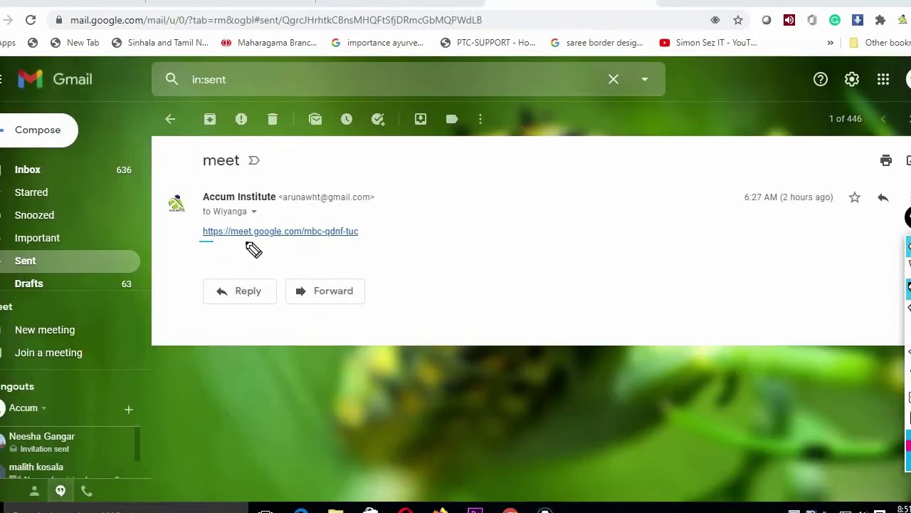
drag(245, 242, 367, 243)
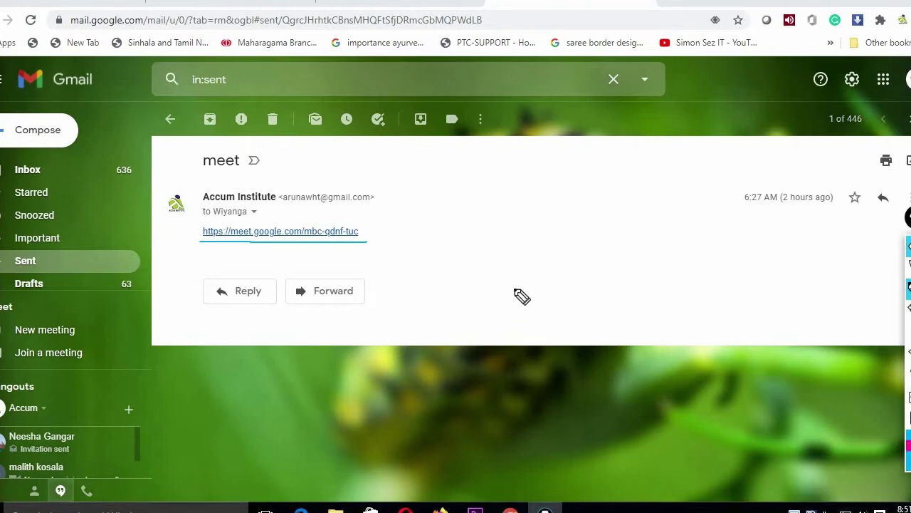
drag(206, 248, 375, 249)
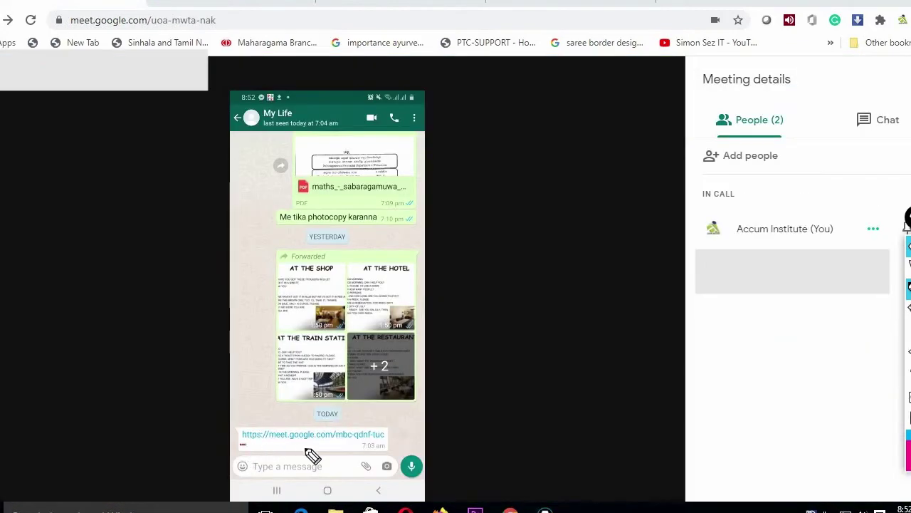
mouse_move(308, 451)
mouse_down()
mouse_move(392, 445)
mouse_move(398, 427)
mouse_up()
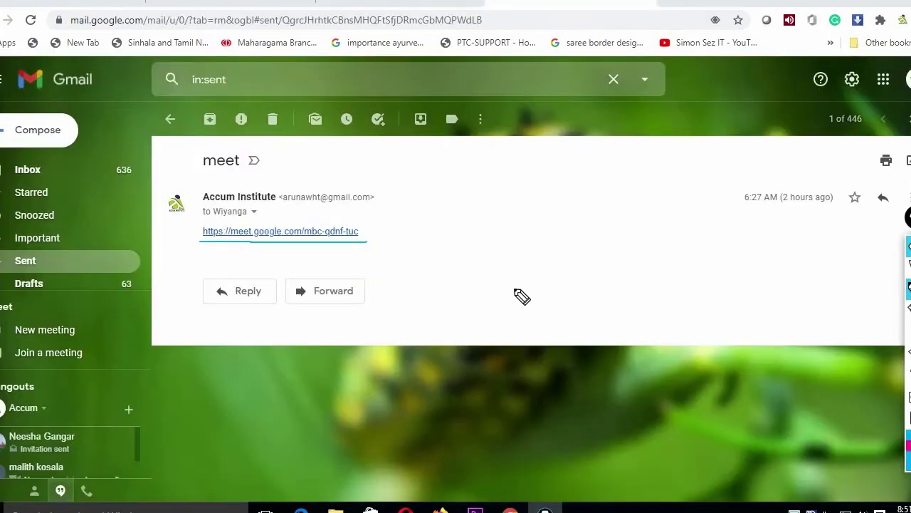
key(ctrl+z)
Re-underline the meeting link, then move to the Meet tab and mark the phone's microphone toggle.
drag(205, 243, 368, 242)
key(ctrl+Tab)
mouse_move(335, 451)
mouse_down()
mouse_move(334, 472)
mouse_move(373, 477)
mouse_move(372, 441)
mouse_move(336, 447)
mouse_up()
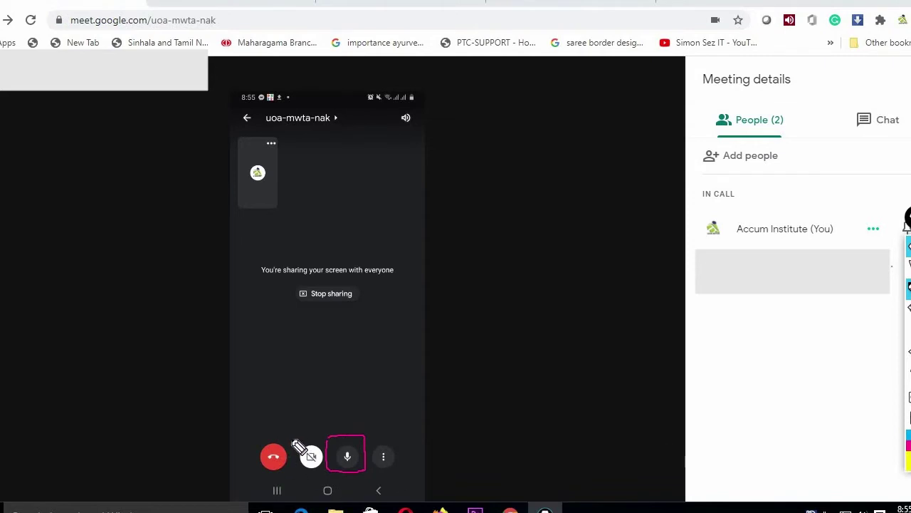
Box the phone's camera and three-dot controls, erase the marks, and open the phone's options menu.
mouse_move(292, 440)
mouse_down()
mouse_move(294, 466)
mouse_move(329, 477)
mouse_move(328, 445)
mouse_move(294, 438)
mouse_up()
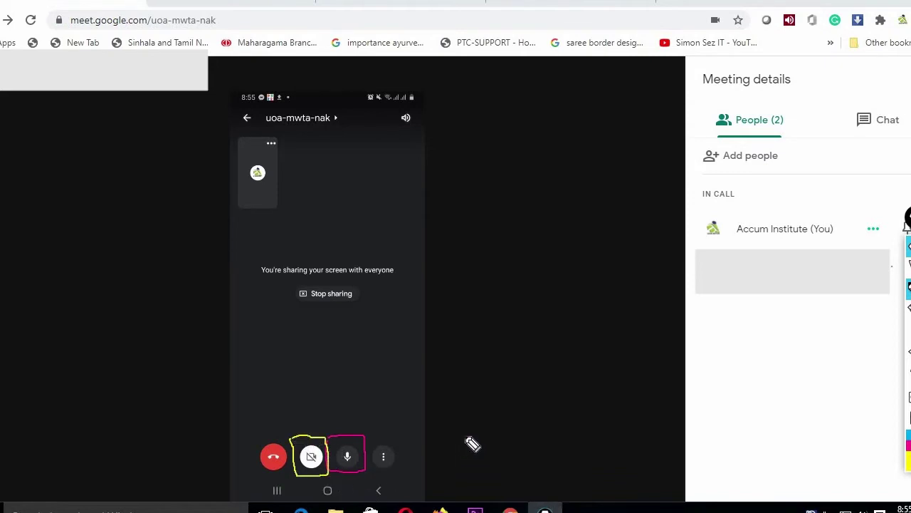
key(e)
mouse_move(365, 443)
mouse_down()
mouse_move(365, 467)
mouse_move(379, 472)
mouse_move(404, 471)
mouse_move(405, 447)
mouse_up()
drag(390, 444, 364, 438)
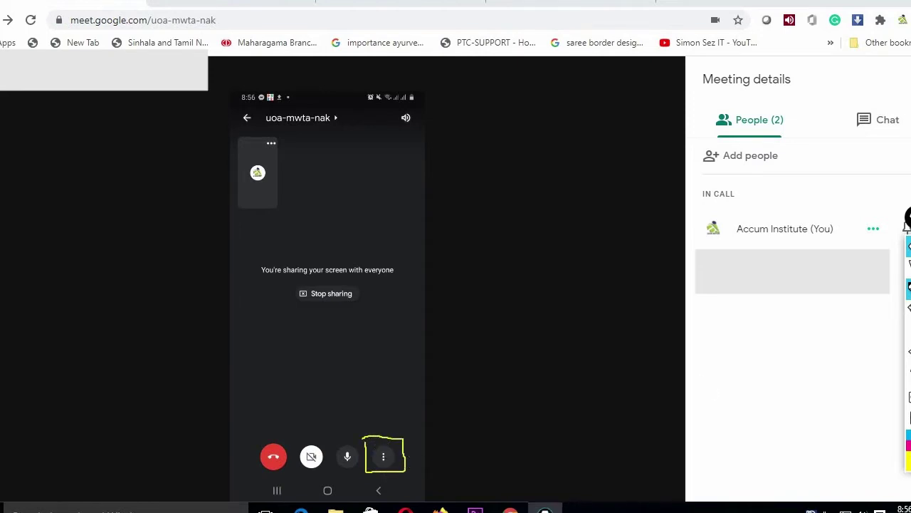
click(908, 366)
click(908, 287)
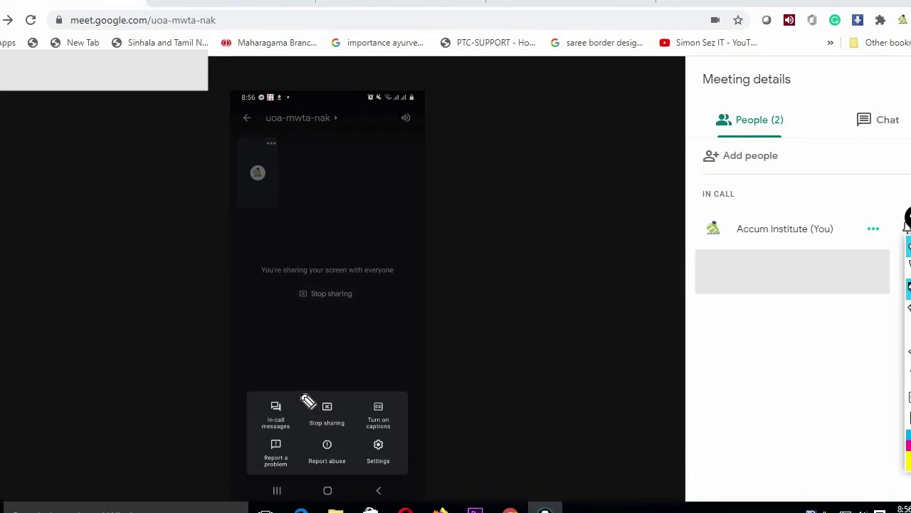
Draw a yellow pen box around In-call messages in the phone's overflow menu.
mouse_move(308, 401)
mouse_down()
mouse_move(309, 433)
mouse_move(321, 444)
mouse_move(366, 437)
mouse_move(360, 396)
mouse_move(304, 390)
mouse_up()
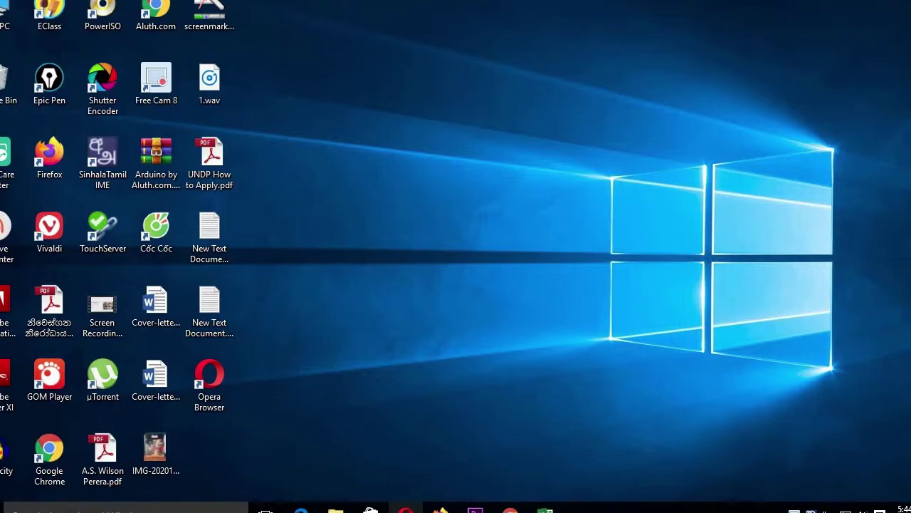
Bring up the Opera window showing uoa-mwta-nak's Ready to join page with camera and mic off.
mouse_move(406, 507)
click(402, 445)
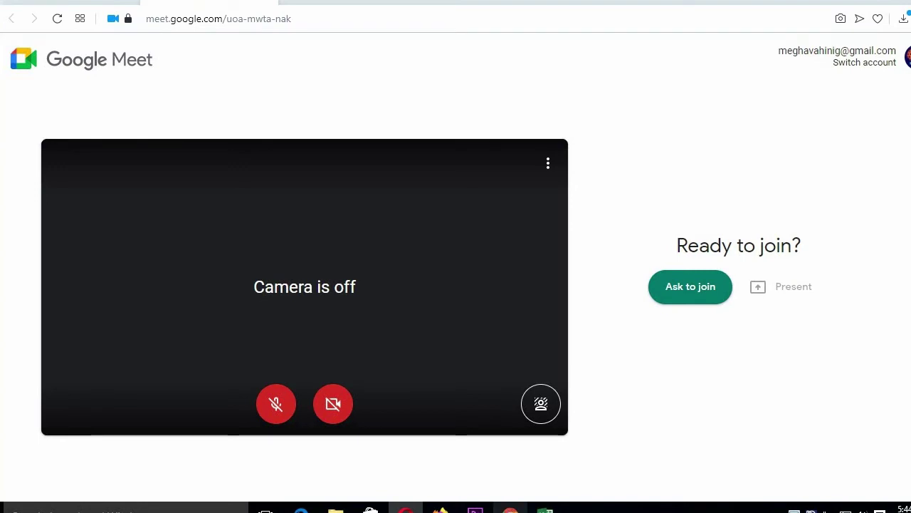
mouse_move(510, 507)
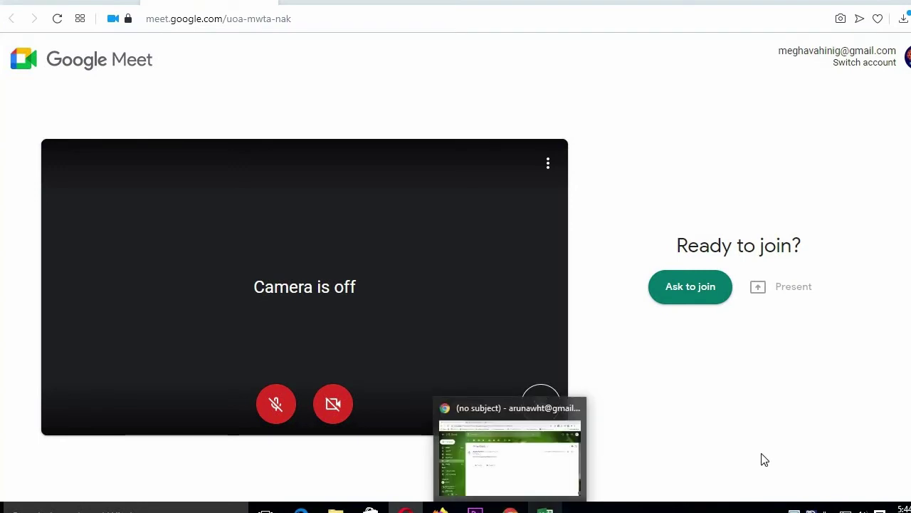